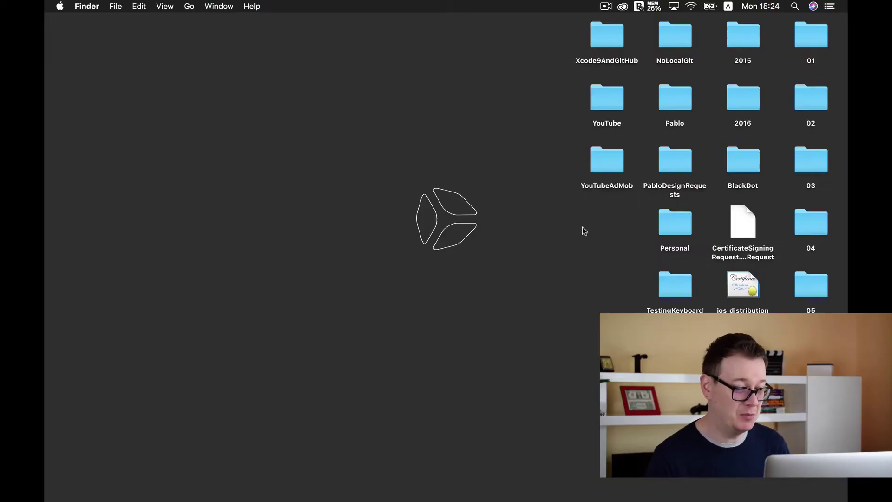
Launch Xcode from Spotlight and start a new project.
key(super+space)
text(xc)
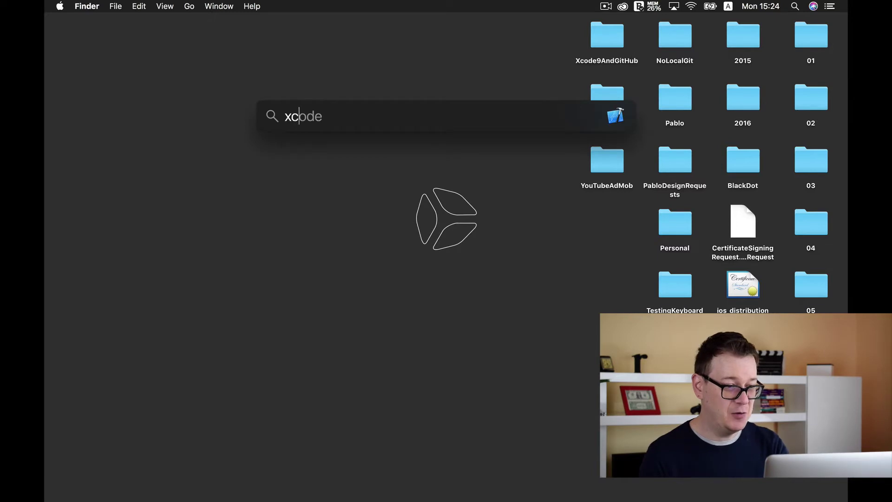
key(Return)
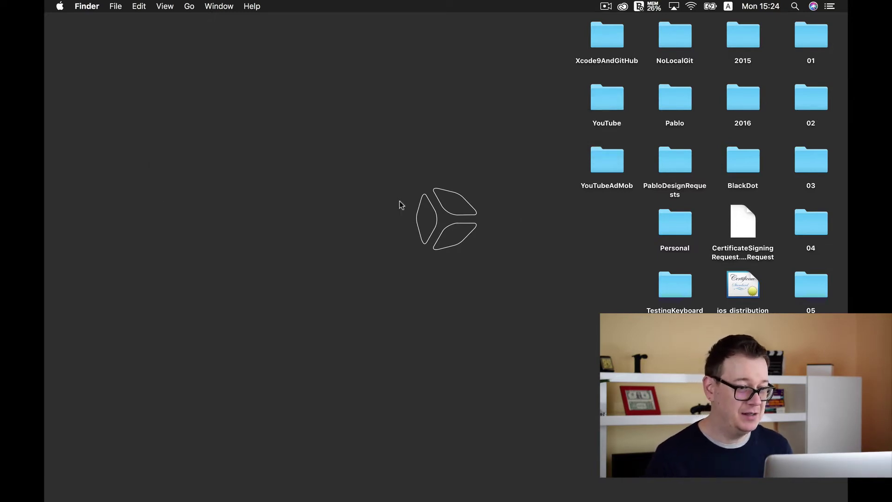
click(116, 9)
mouse_move(126, 20)
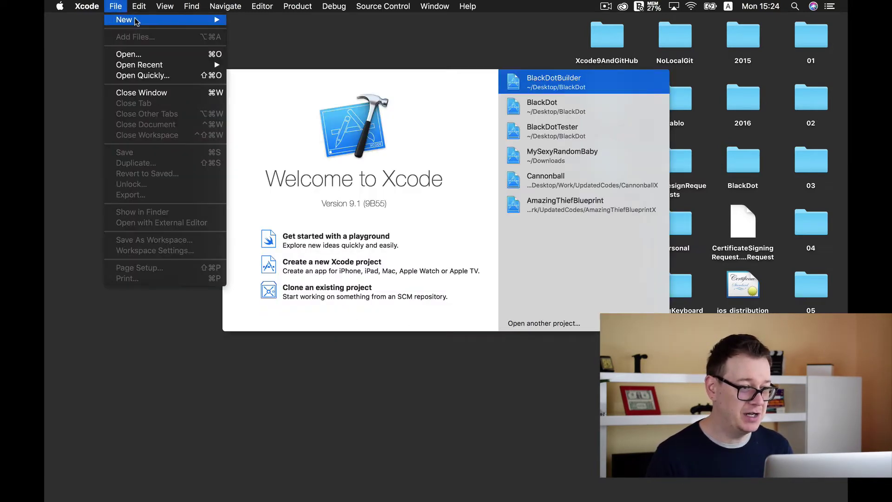
click(269, 91)
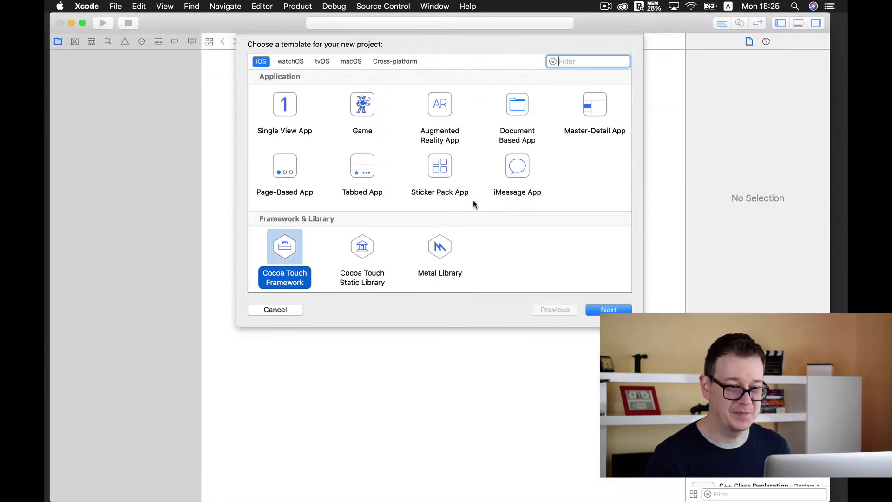
Create a Single View App project named Missing saved on the Desktop.
click(290, 110)
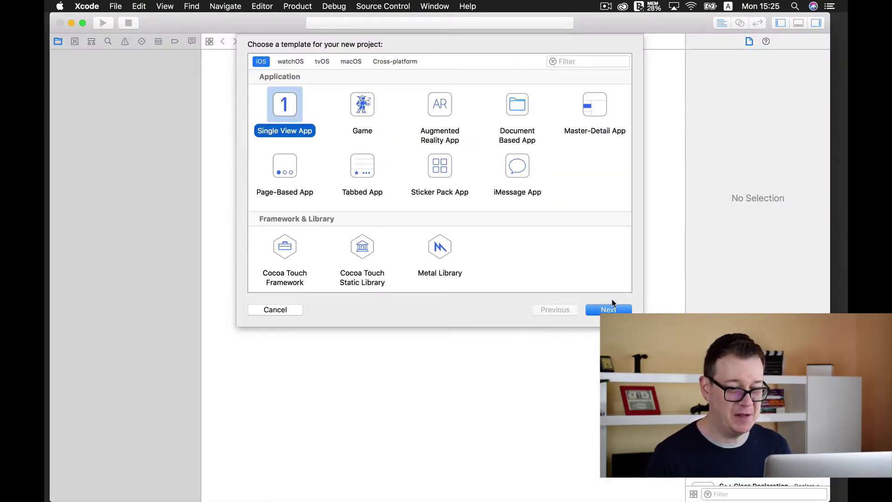
click(609, 309)
text(Mi)
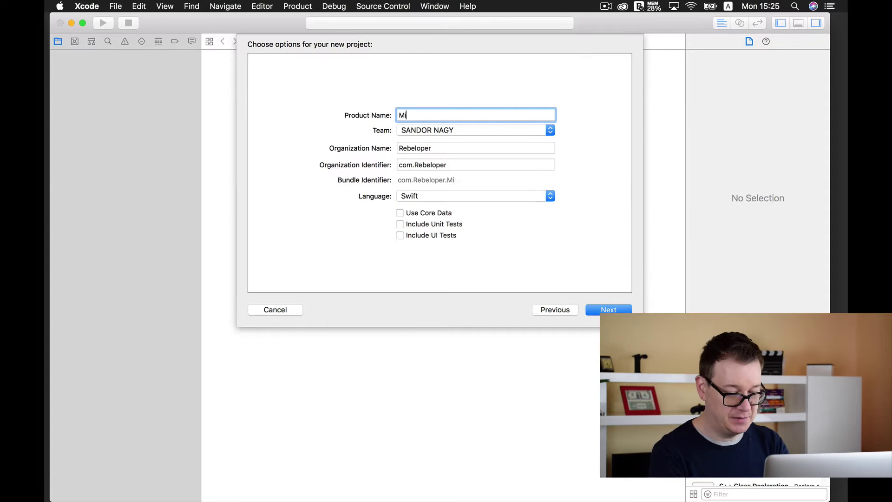
text(ssing)
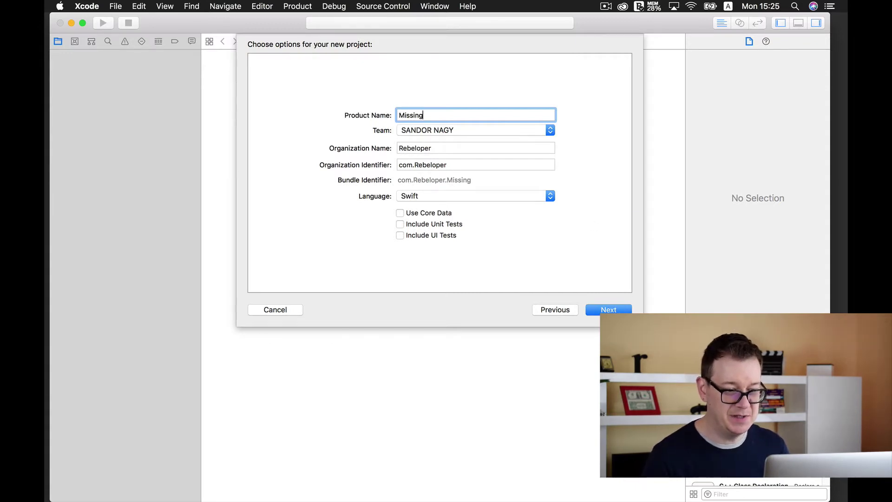
click(611, 310)
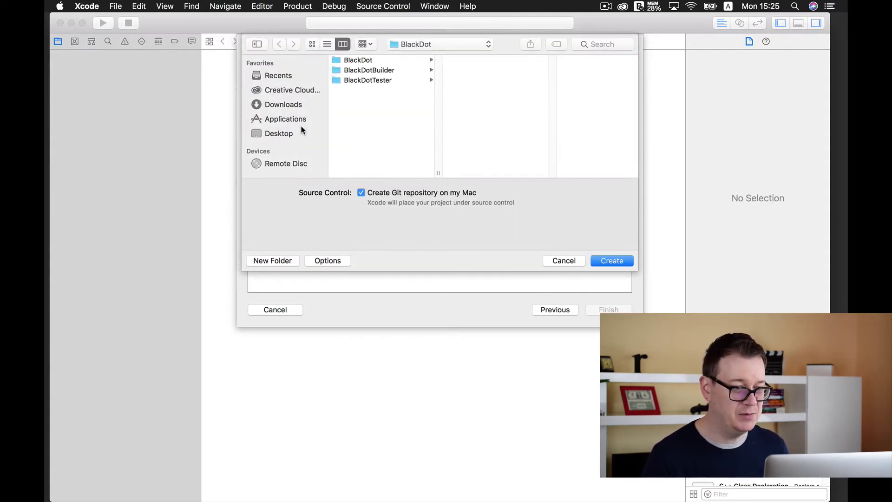
click(294, 133)
click(612, 261)
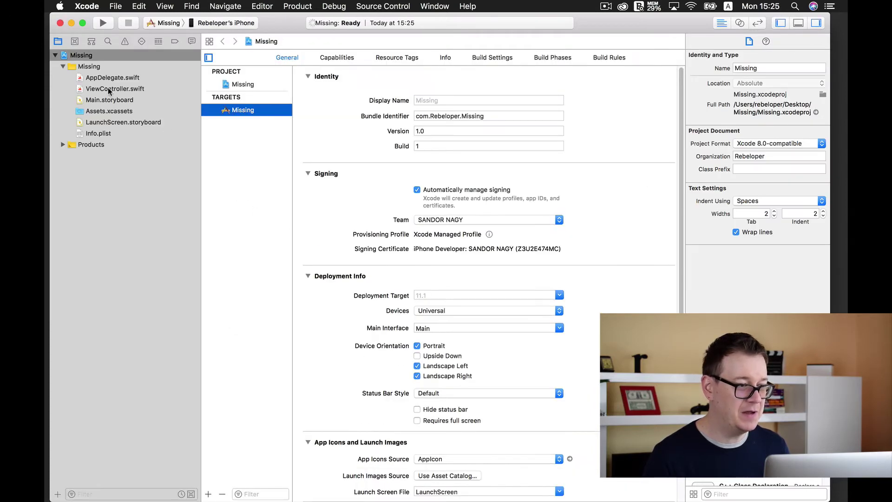
Reveal Info.plist's location inside the Missing folder in Finder and return to Xcode.
click(125, 132)
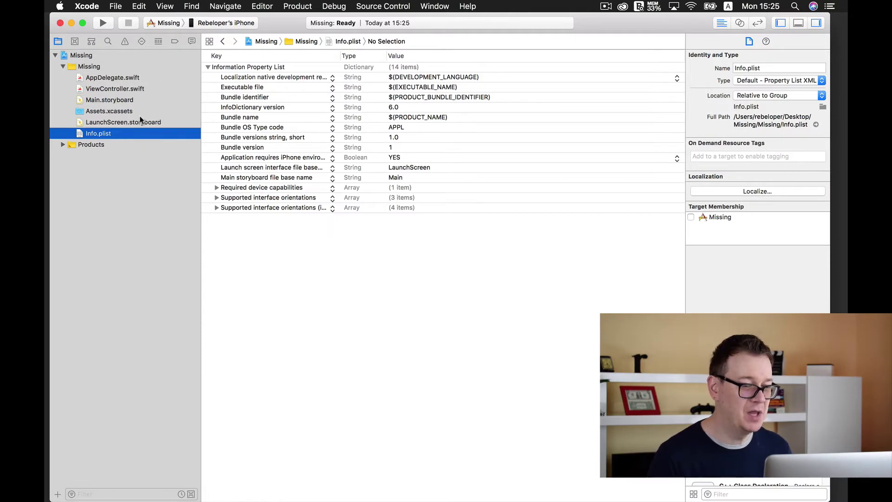
right_click(152, 135)
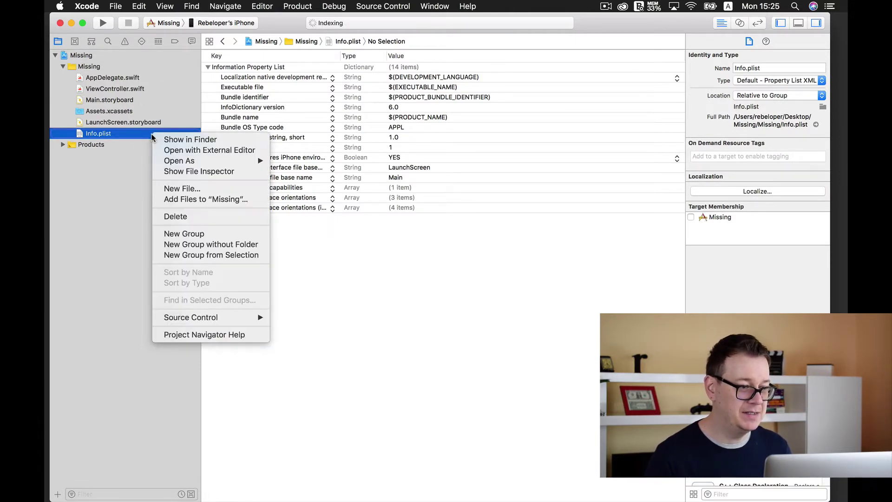
click(181, 141)
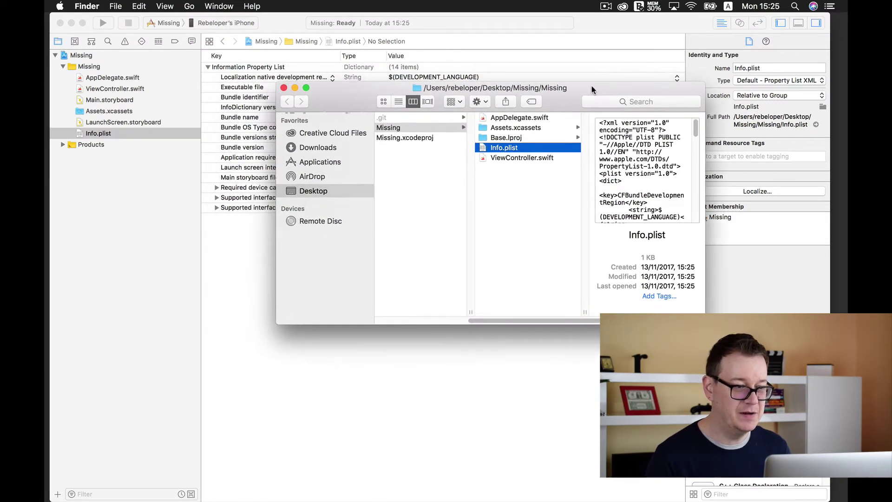
drag(573, 89, 591, 85)
click(143, 194)
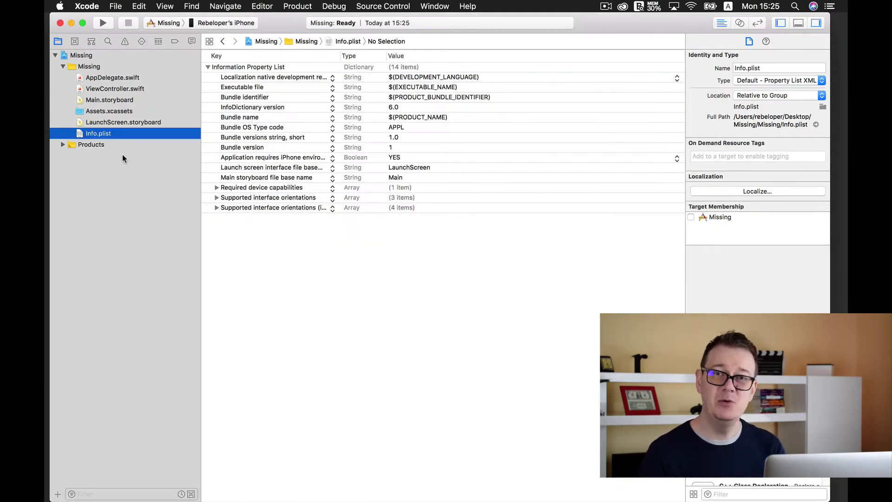
Create a new group named Setup inside the Missing group.
click(112, 67)
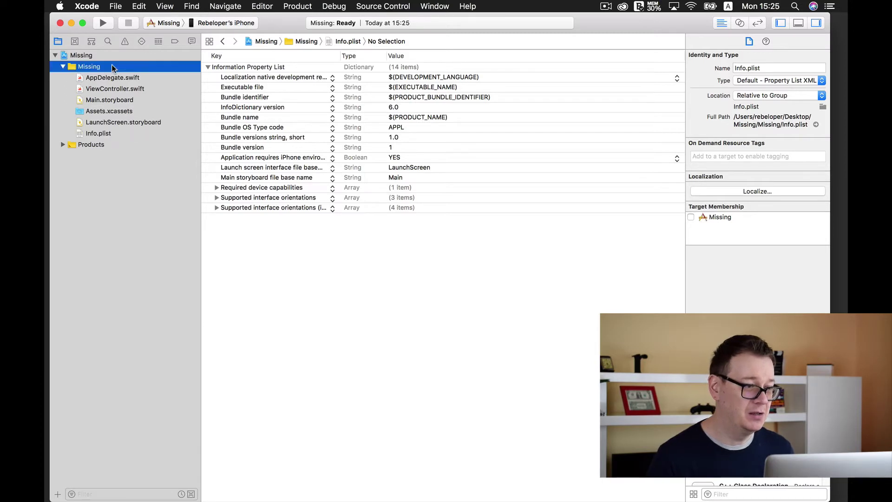
right_click(126, 70)
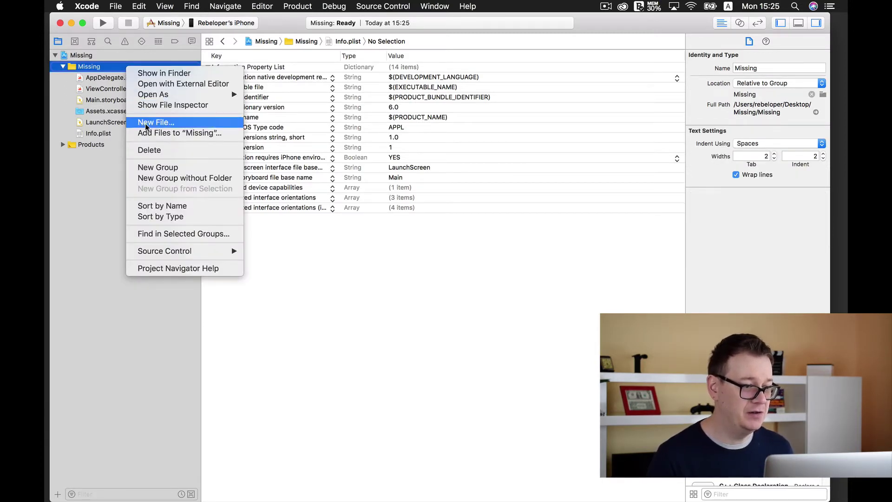
click(165, 166)
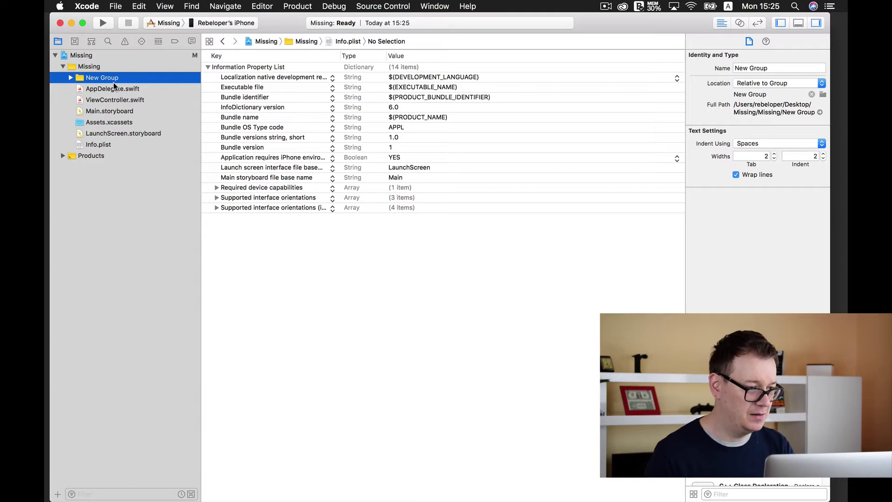
key(Return)
text(Setup)
key(Return)
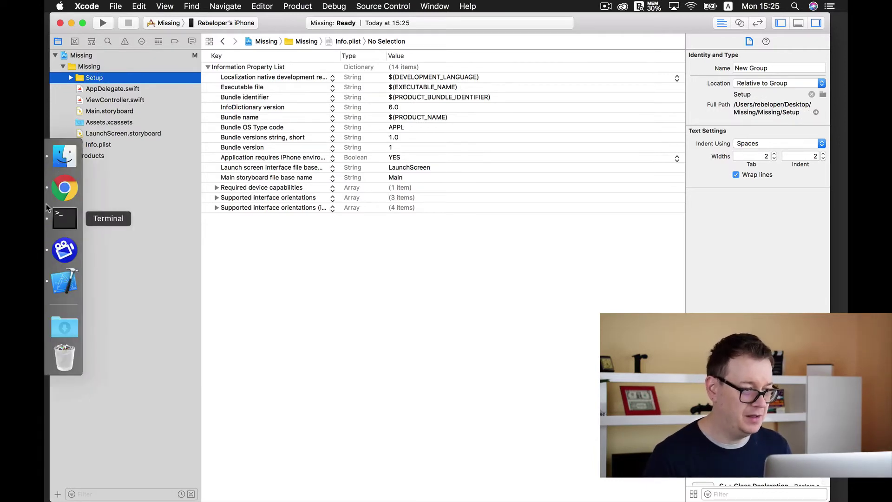
Confirm the matching Setup folder exists on disk in Finder.
click(64, 156)
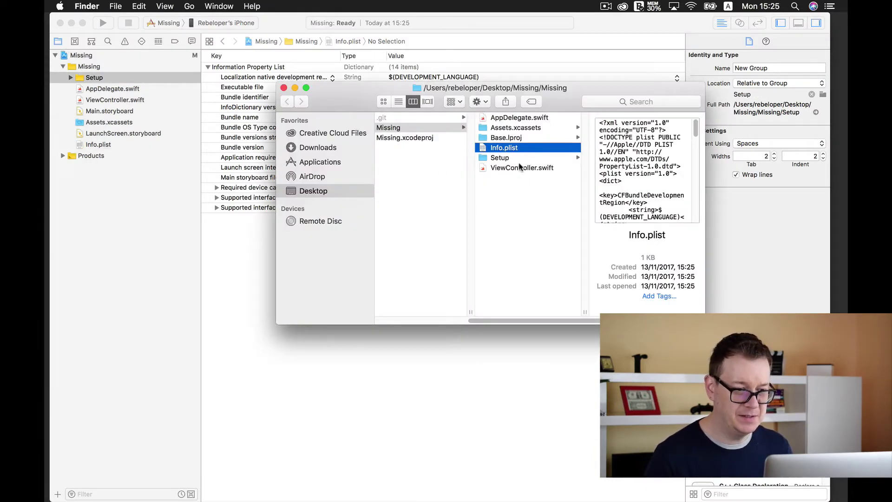
click(519, 158)
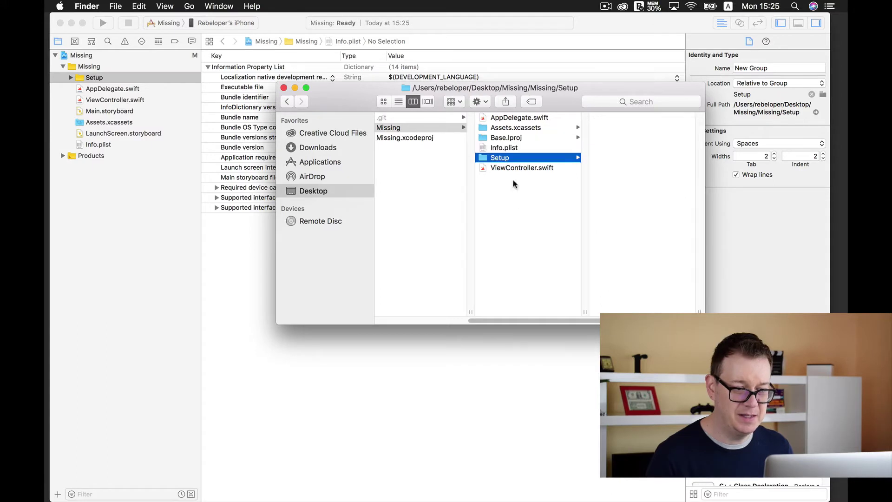
Drag AppDelegate, ViewController, both storyboards, Assets.xcassets and Info.plist into Setup and check the folder on disk.
click(97, 137)
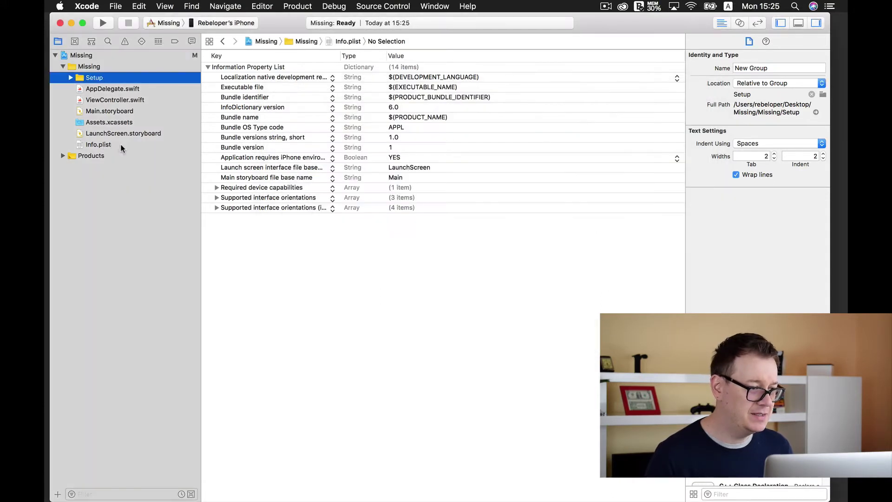
super+click(117, 91)
super+click(116, 102)
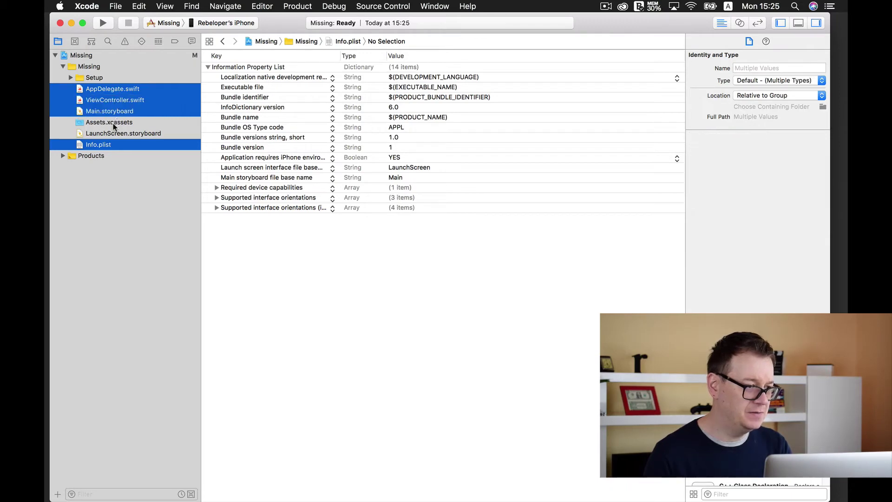
super+click(113, 124)
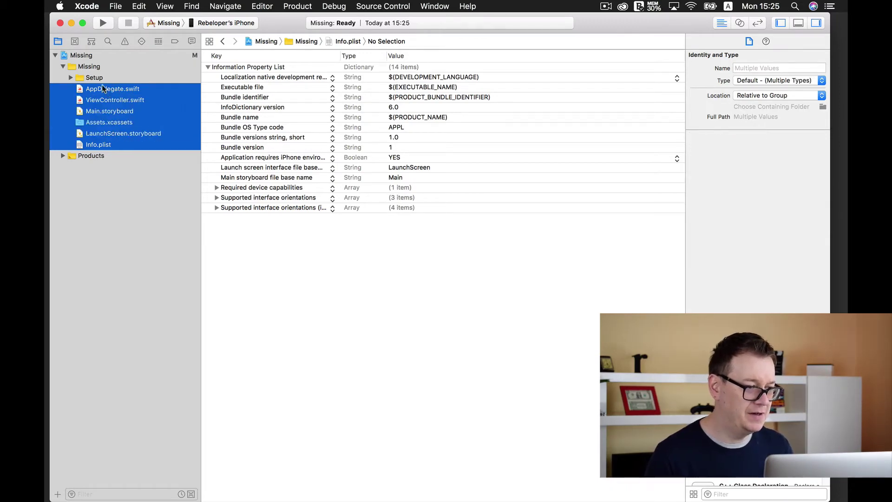
drag(103, 87, 79, 80)
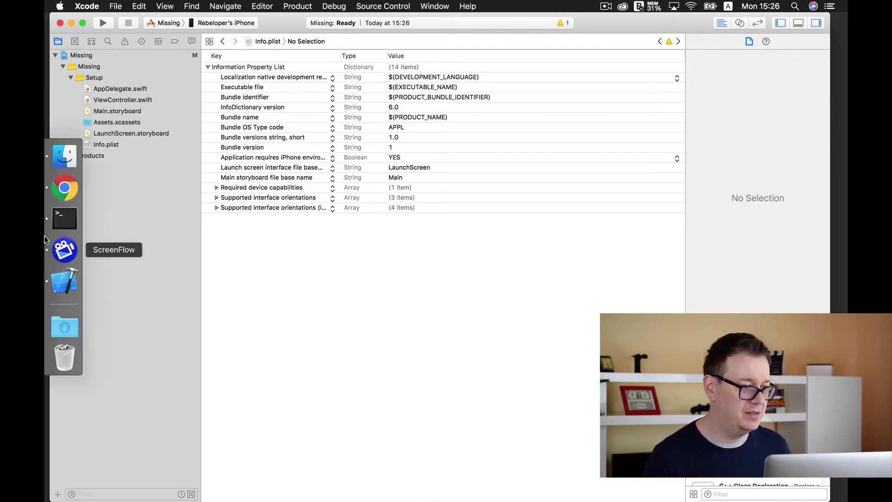
click(66, 154)
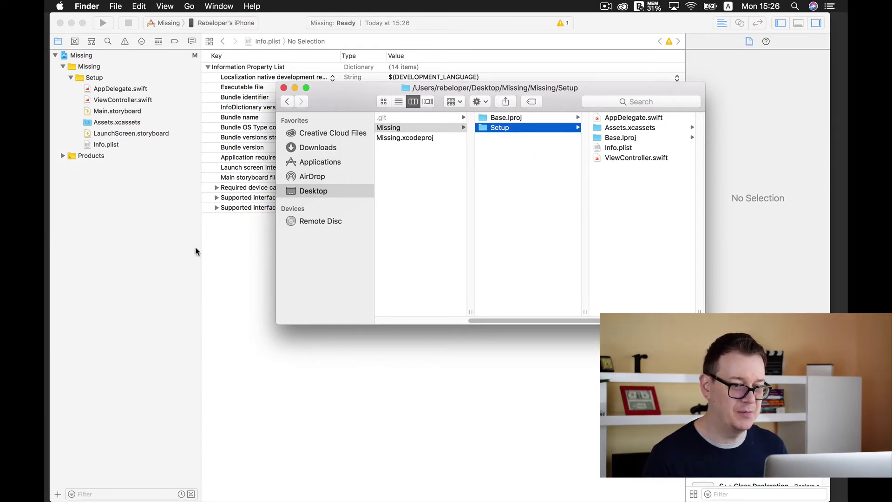
Build with Cmd+B and view the Info.plist-not-found Utility Error in the build log.
click(143, 244)
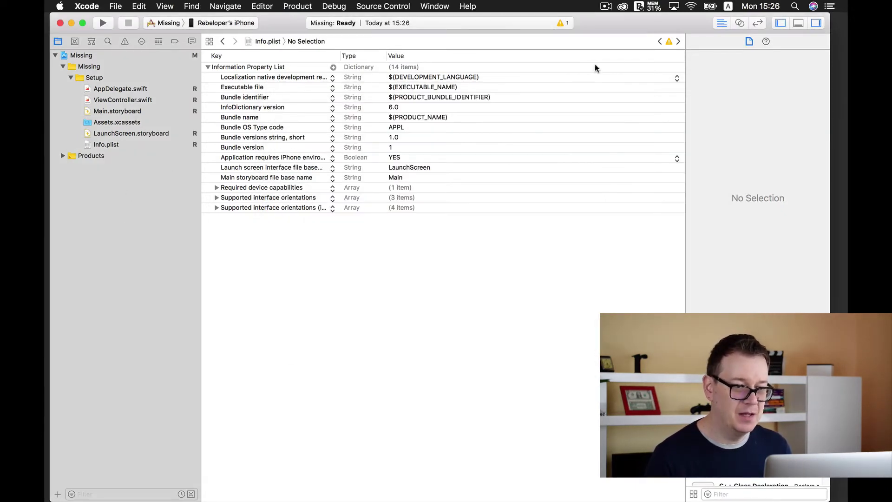
click(559, 23)
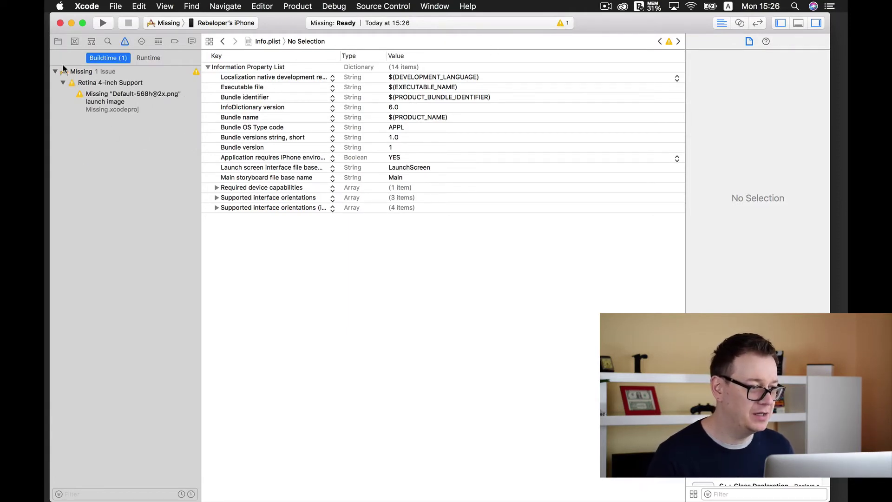
click(58, 41)
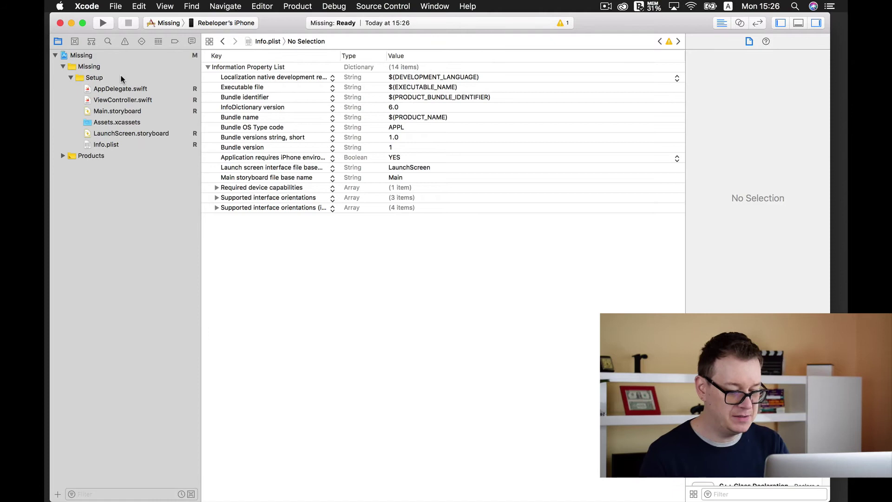
key(super+b)
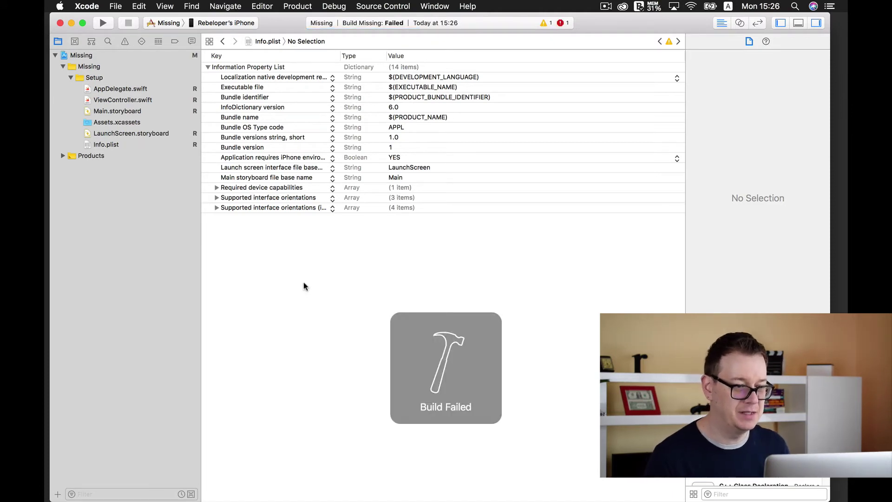
click(561, 24)
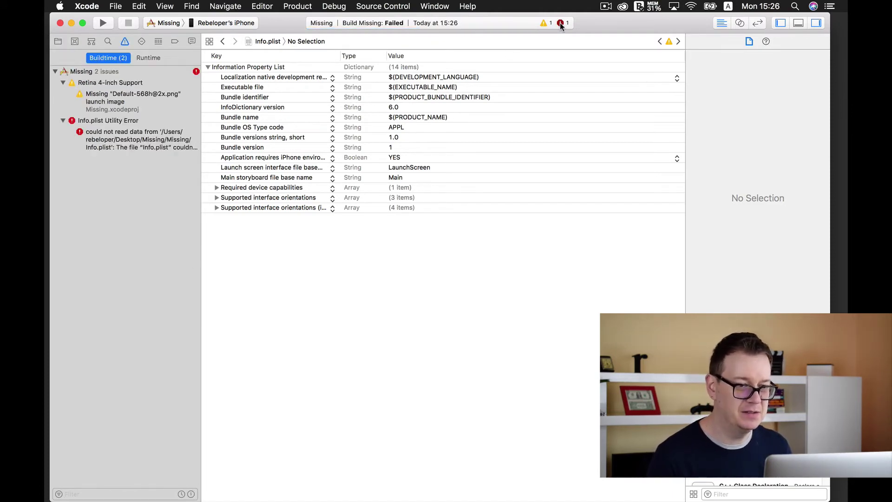
click(103, 146)
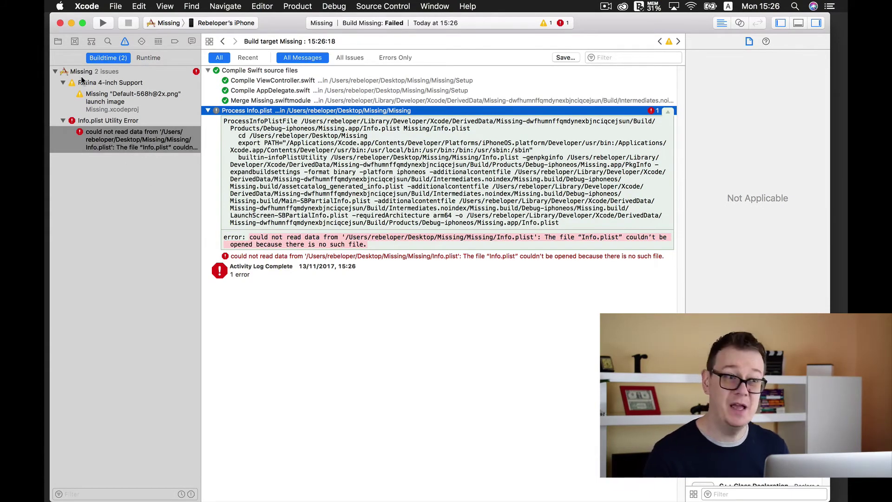
Point the Missing target's Info.plist file to Setup/Info.plist.
click(59, 42)
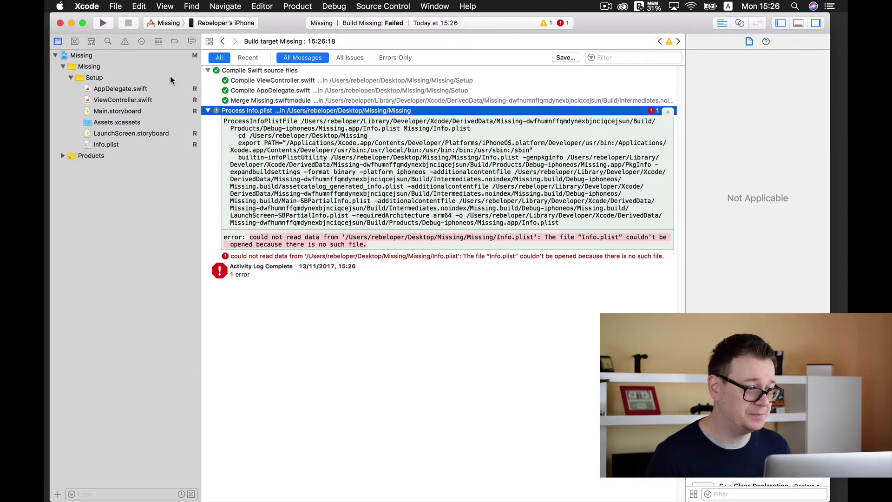
click(111, 55)
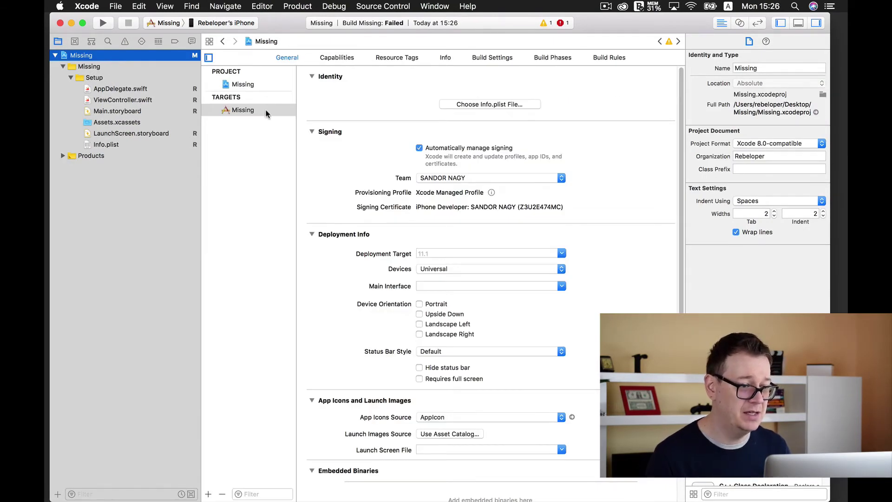
click(265, 114)
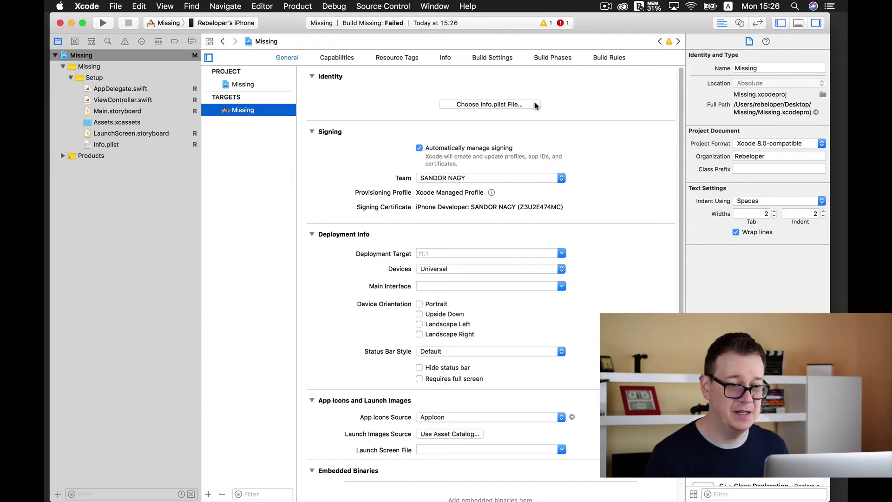
click(477, 105)
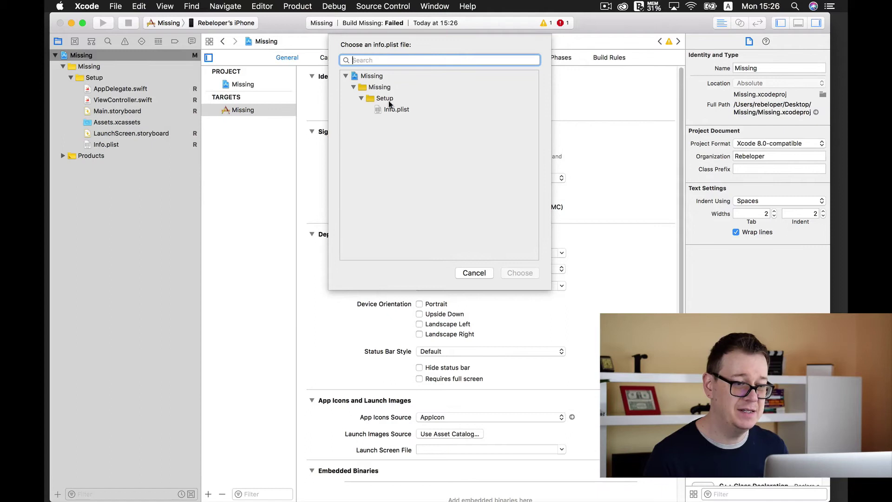
click(392, 110)
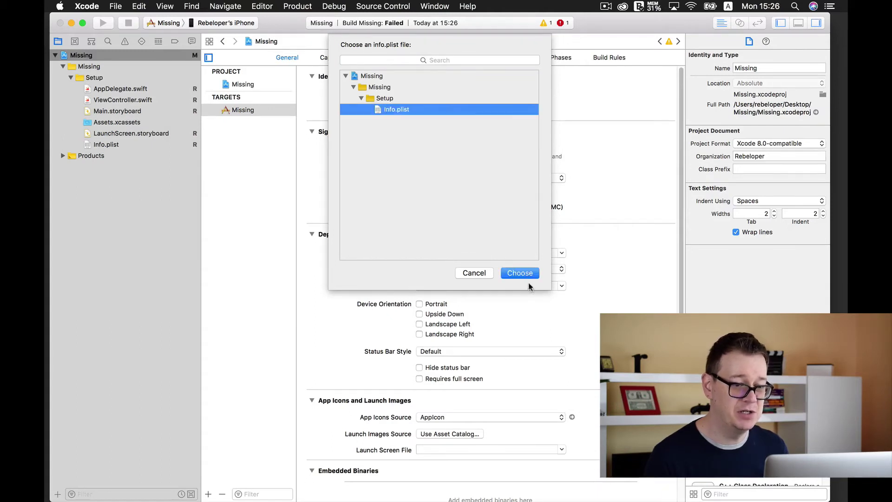
click(520, 272)
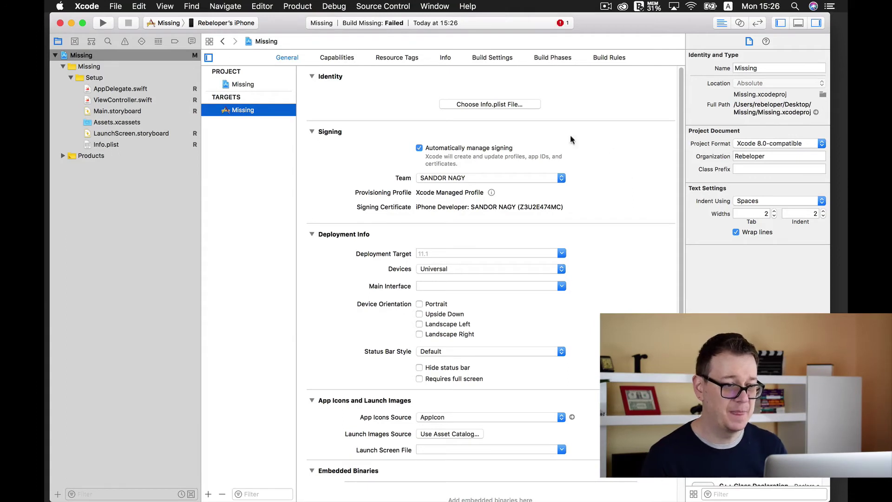
Refresh the General settings via Capabilities and run the build again.
click(340, 59)
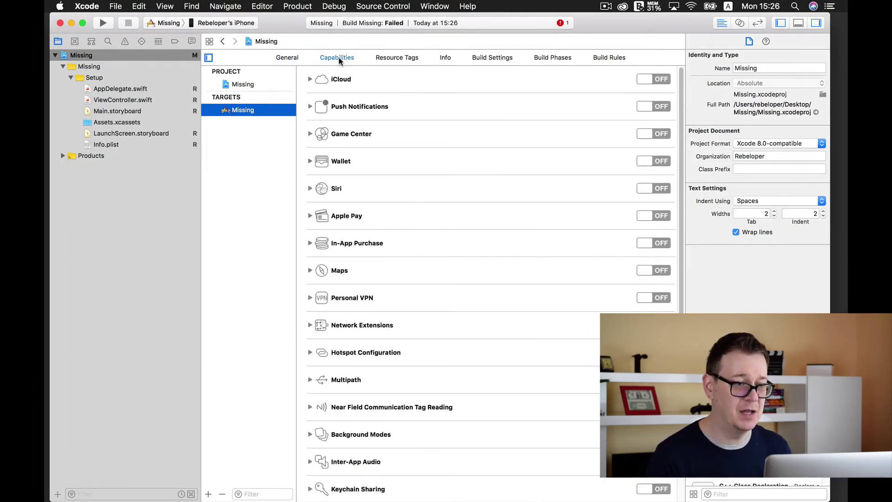
click(292, 61)
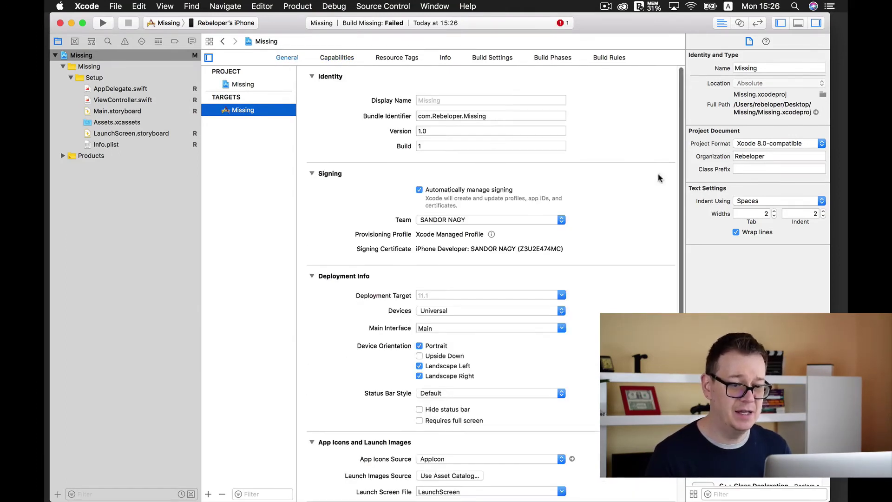
scroll(612, 178, down, 5)
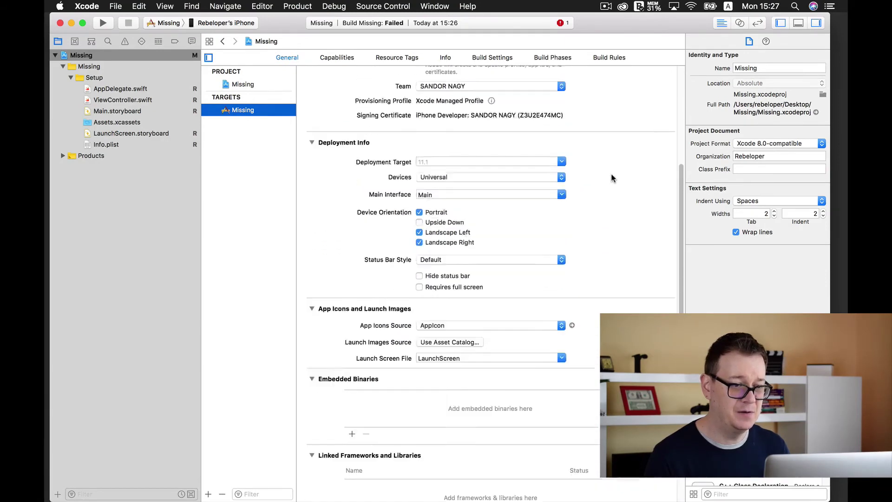
scroll(611, 178, up, 5)
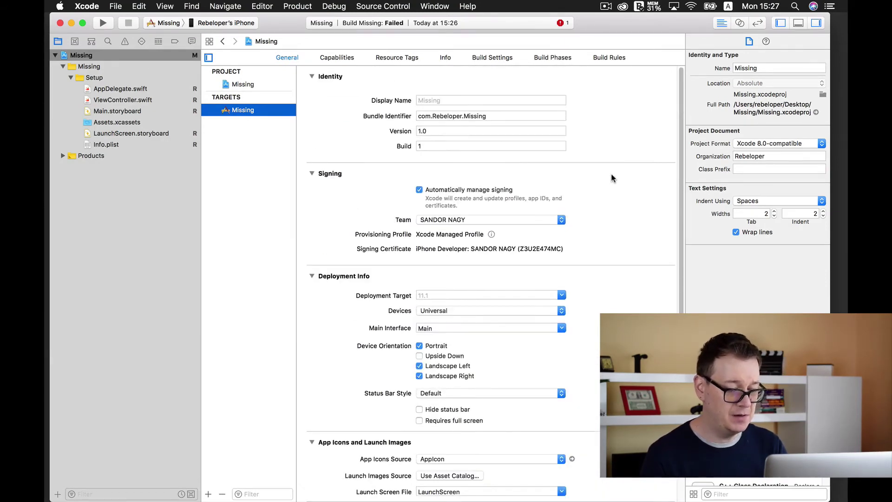
key(super+r)
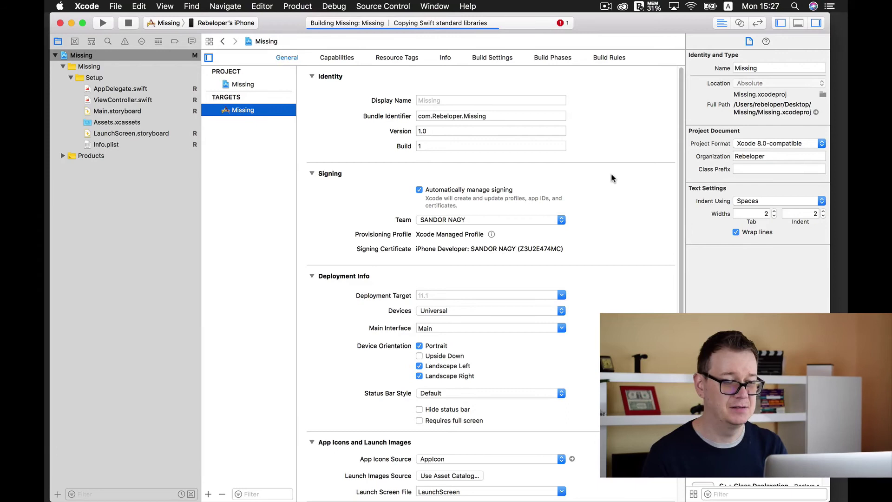